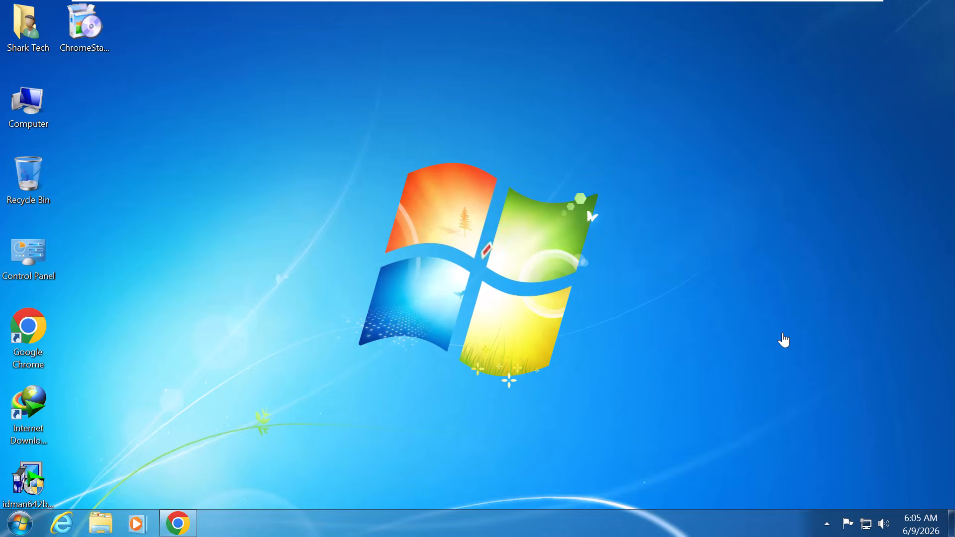
Switch to Chrome, search for "windows 10 download" and open Microsoft's Download Windows 10 Disc Image (ISO File) result
left_click(178, 527)
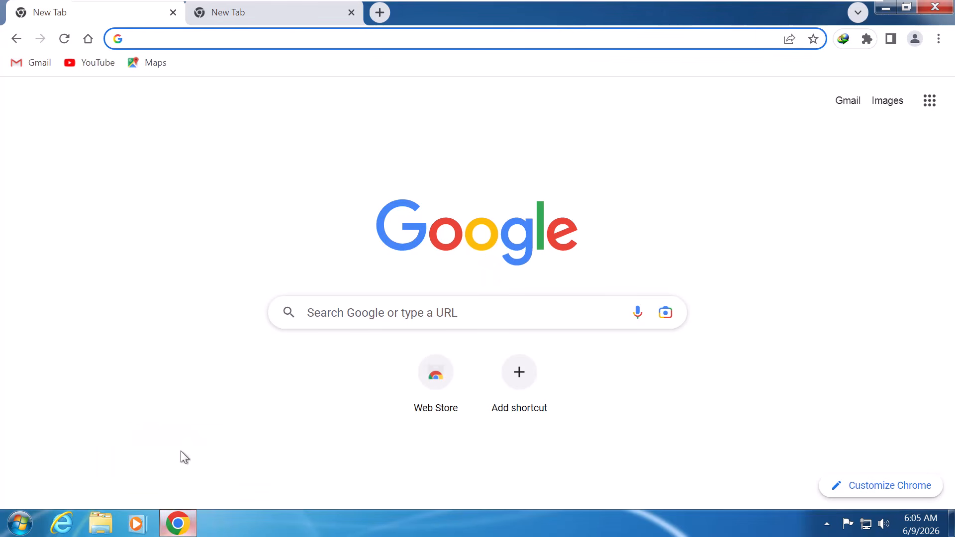
type("windows 10 download")
key("Return")
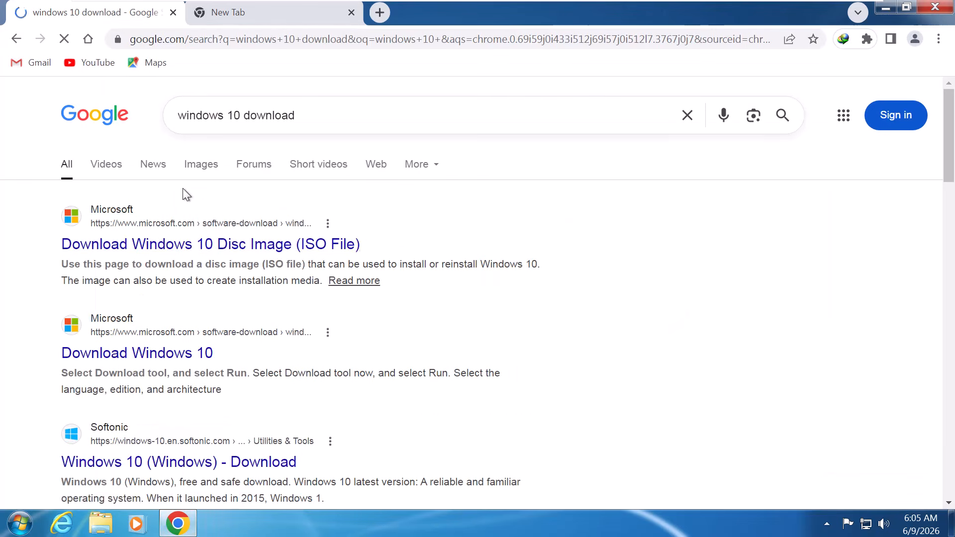
left_click(211, 245)
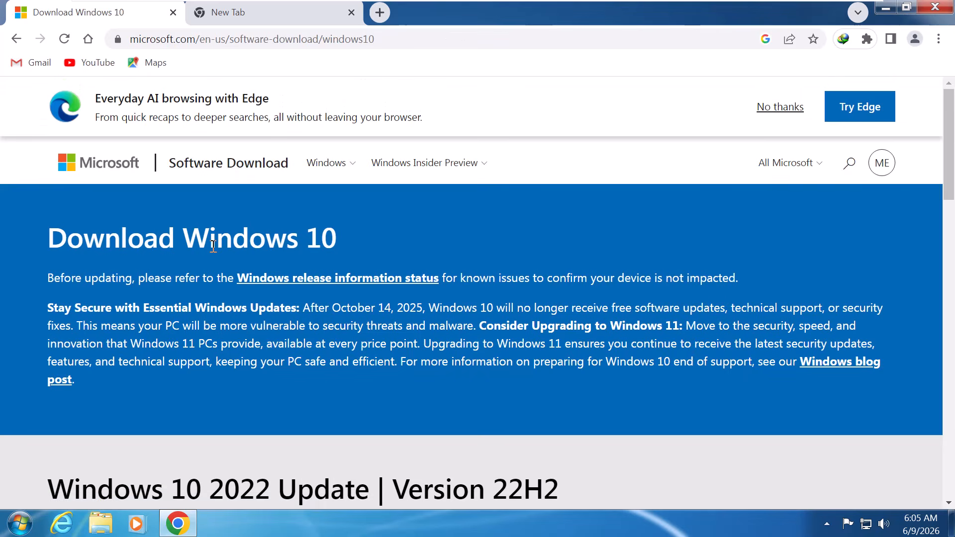
Download the Windows 10 media creation tool and move the downloaded file onto the desktop
scroll(506, 261, "down", 7)
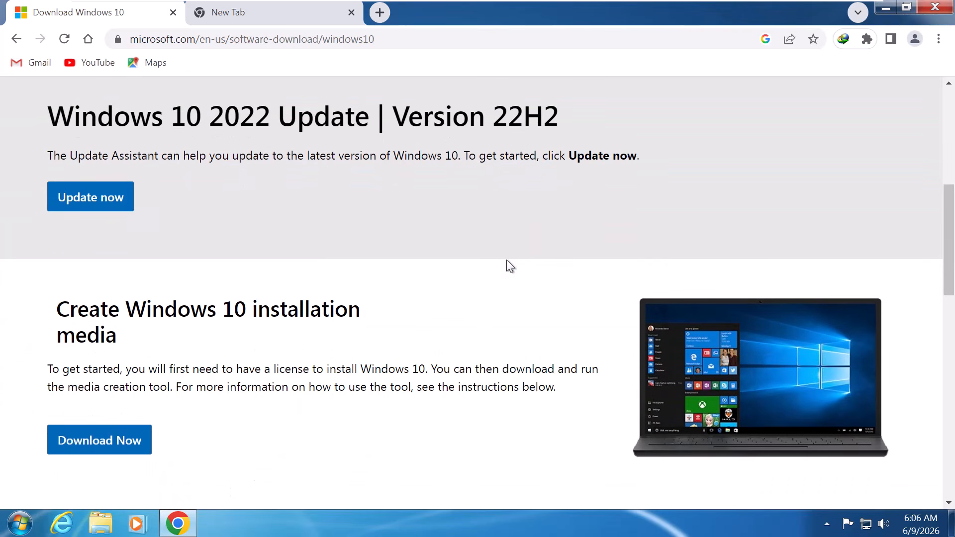
left_click(127, 449)
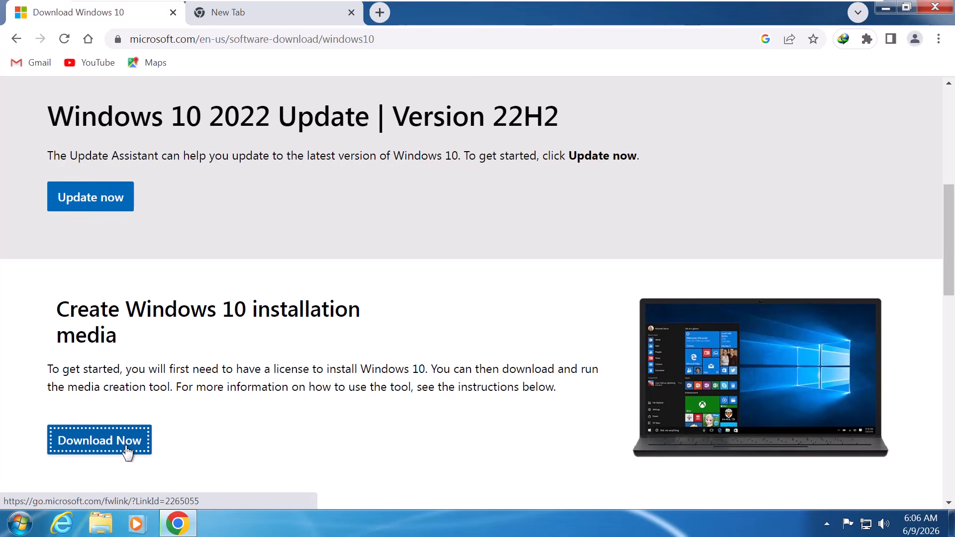
left_click(481, 329)
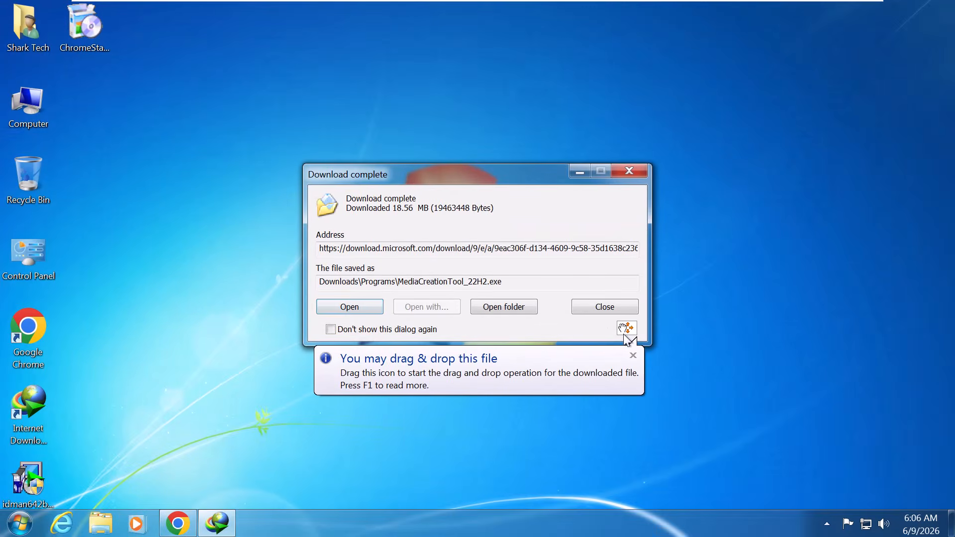
left_click_drag(623, 327, 709, 102)
left_click(635, 175)
Try to run the media creation tool from the desktop, allowing it to make changes to the computer
double_click(705, 114)
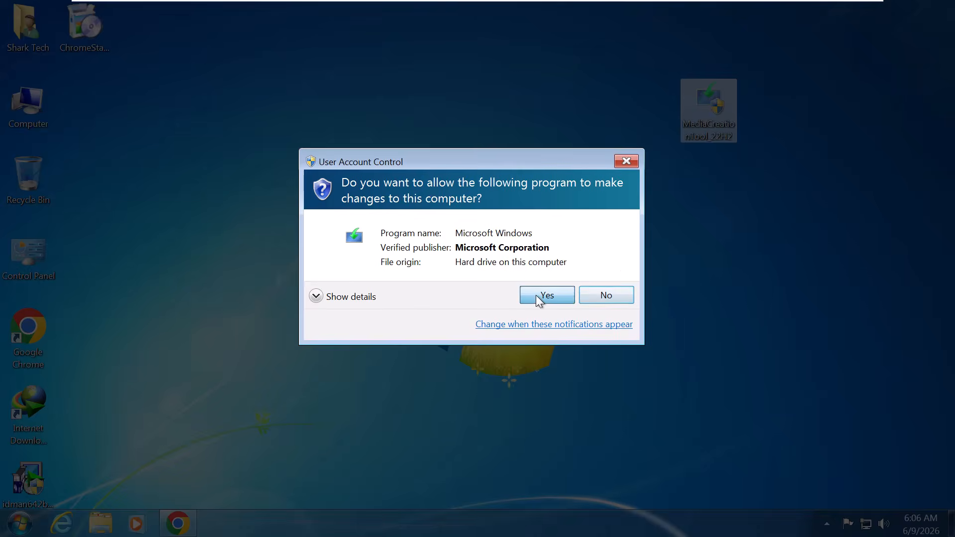
left_click(537, 296)
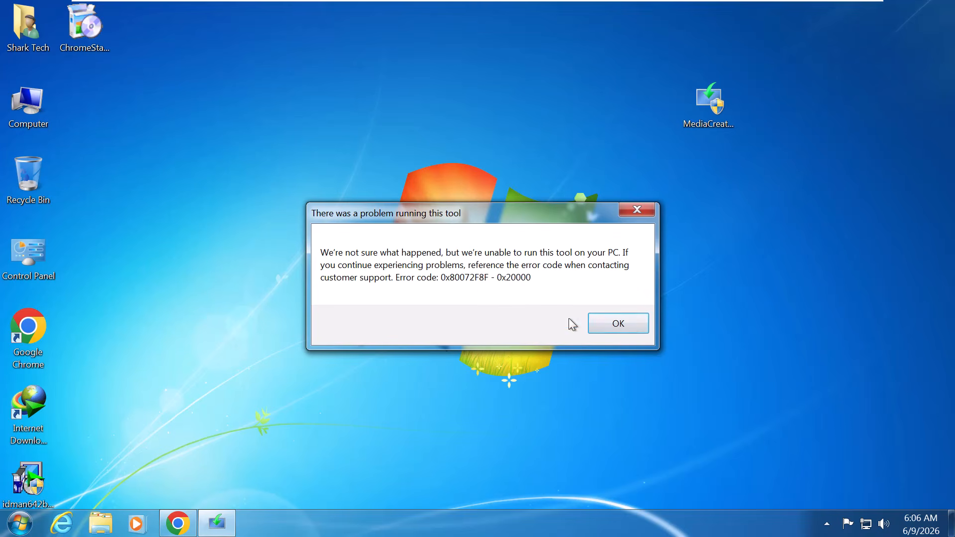
left_click(626, 324)
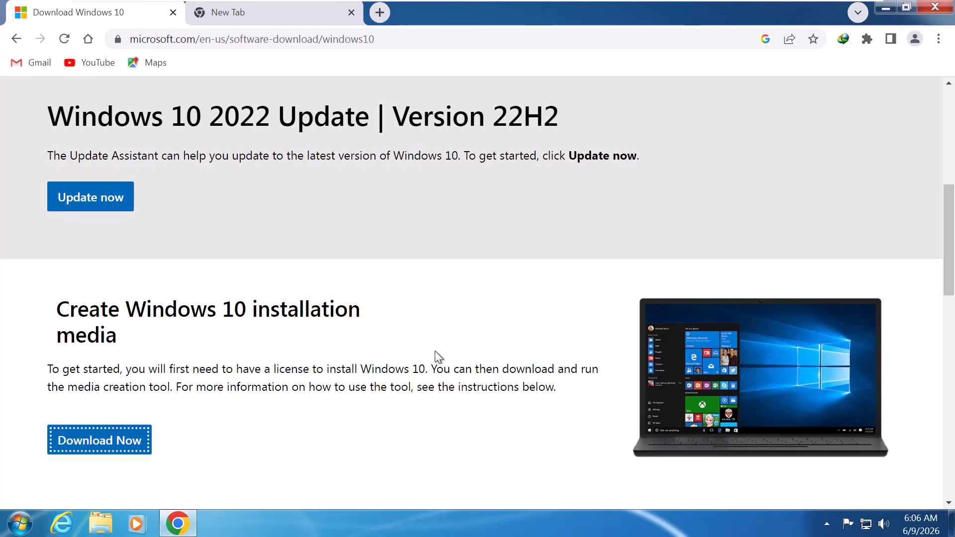
Reload Microsoft's Windows 10 download page in Chrome with mobile device emulation on, and close the developer tools
right_click(459, 229)
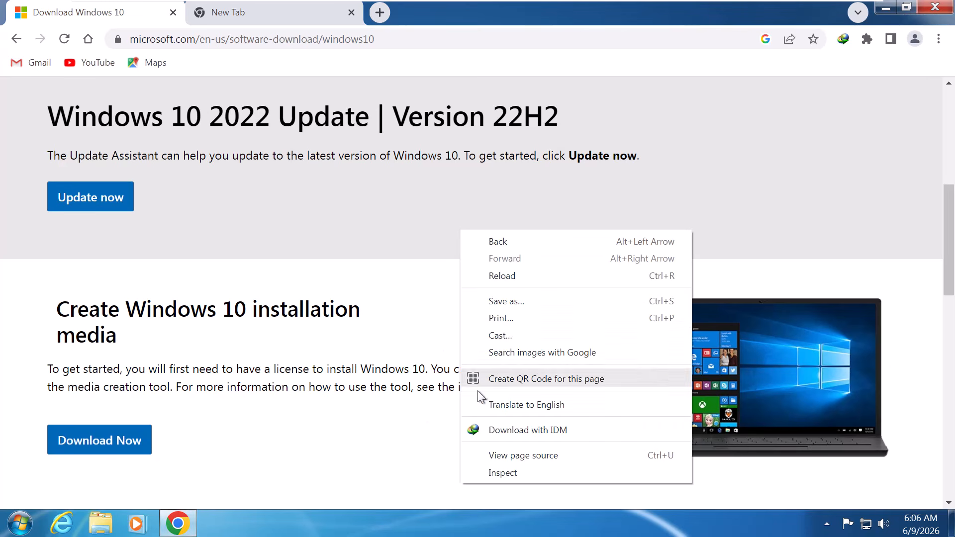
left_click(489, 474)
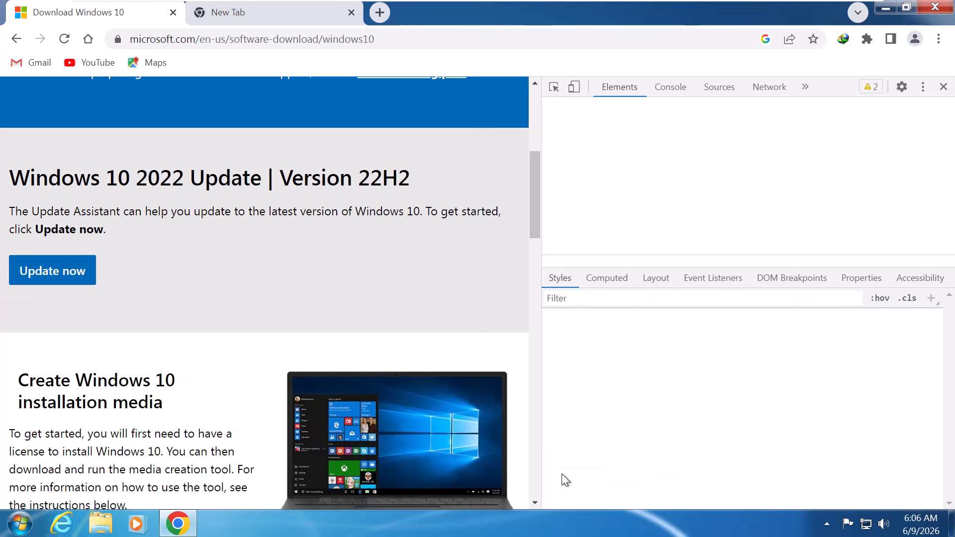
left_click(575, 88)
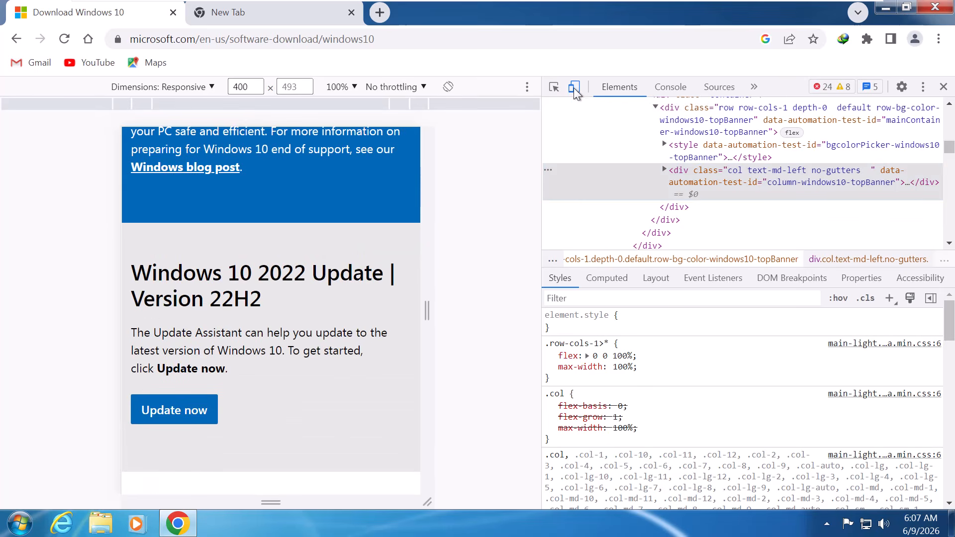
left_click(64, 39)
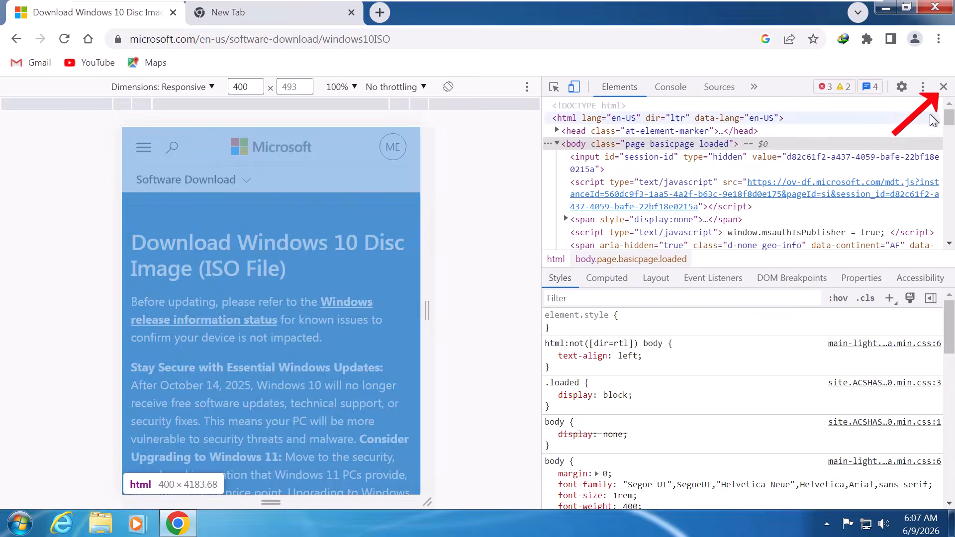
left_click(943, 87)
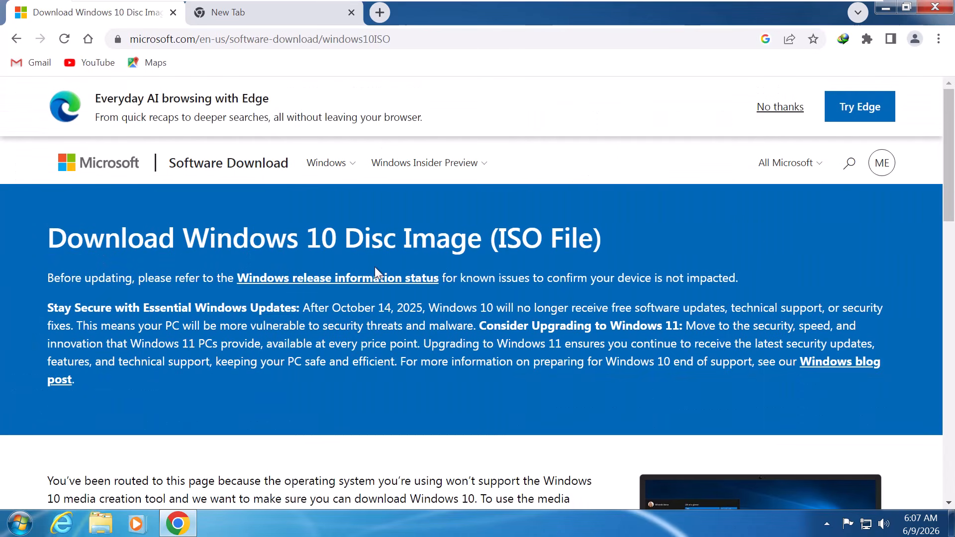
Choose Windows 10 (multi-edition ISO) as the edition for download and confirm it
scroll(381, 267, "down", 10)
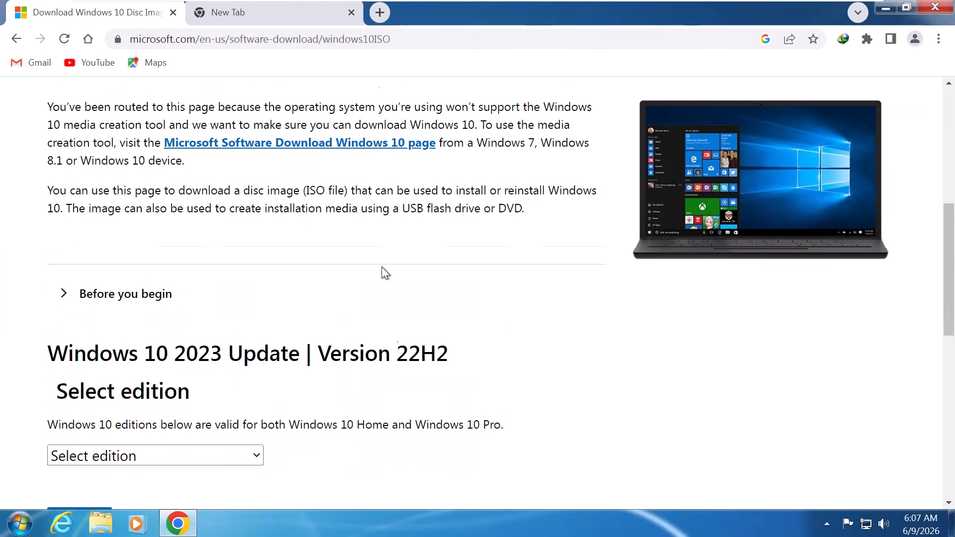
left_click(255, 311)
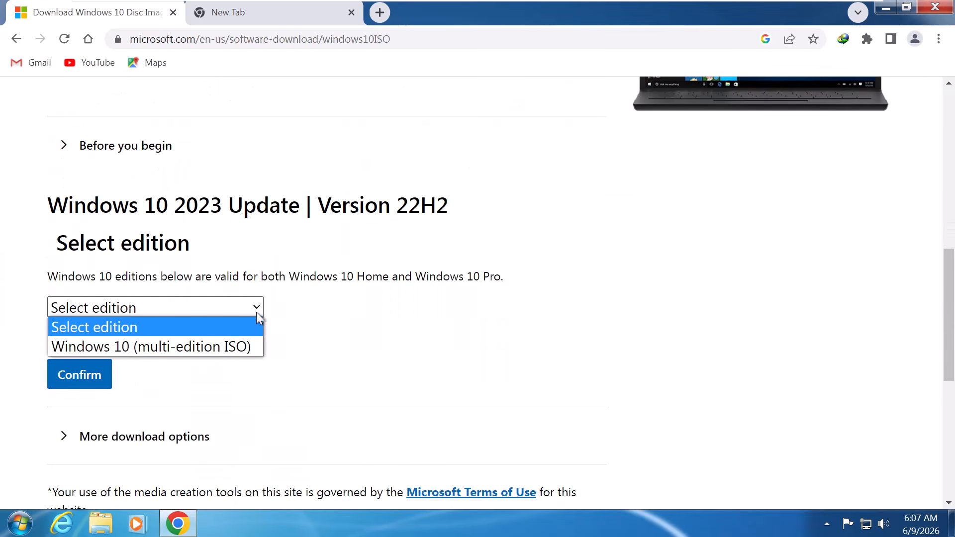
left_click(211, 348)
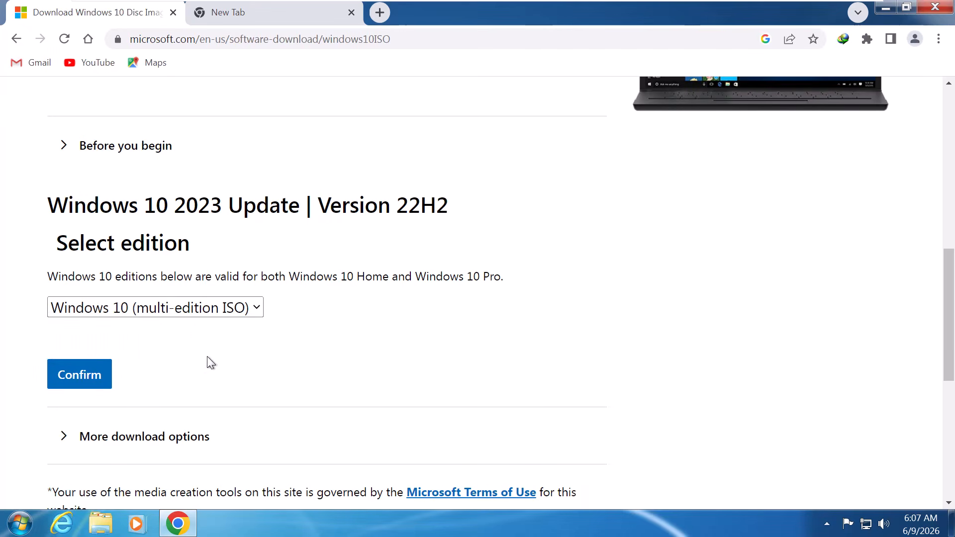
left_click(83, 380)
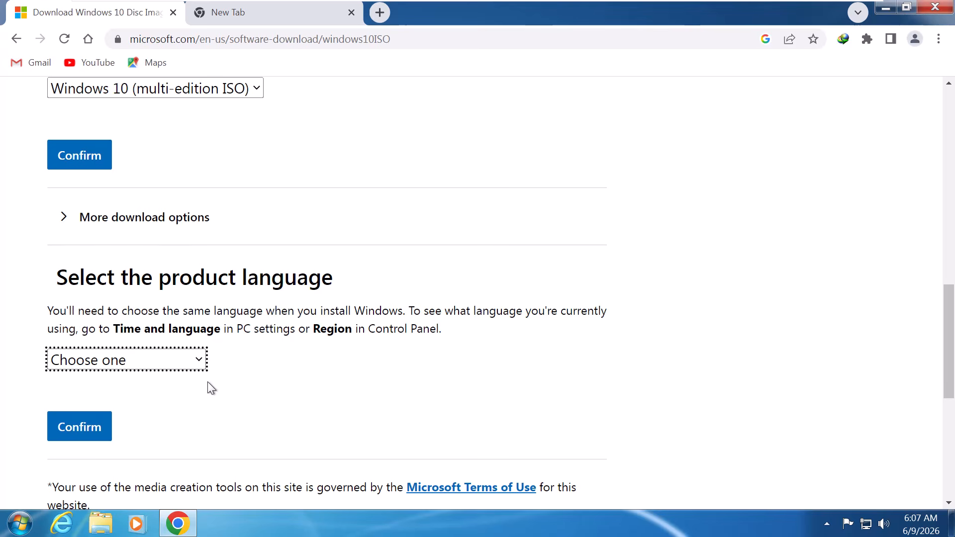
Choose English (United States) as the product language and confirm it
left_click(196, 363)
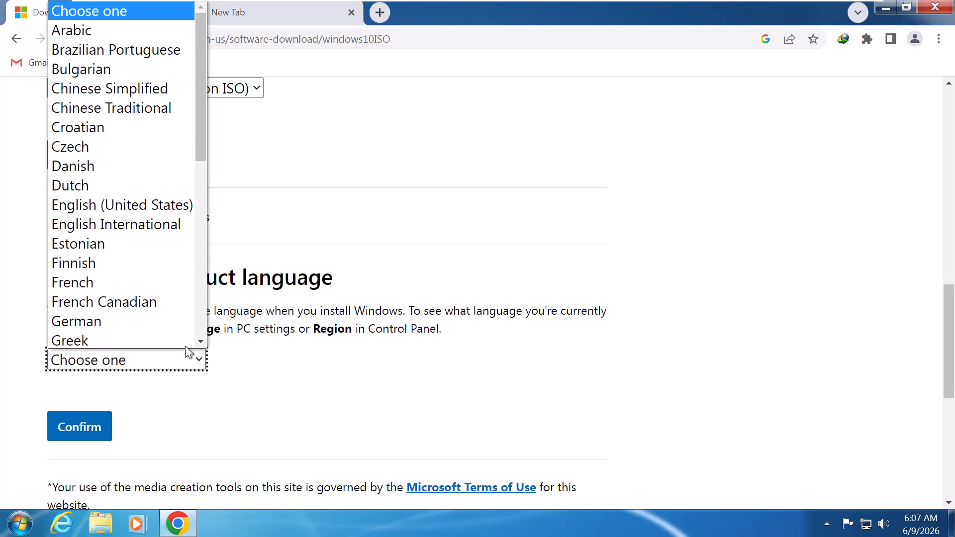
left_click(158, 204)
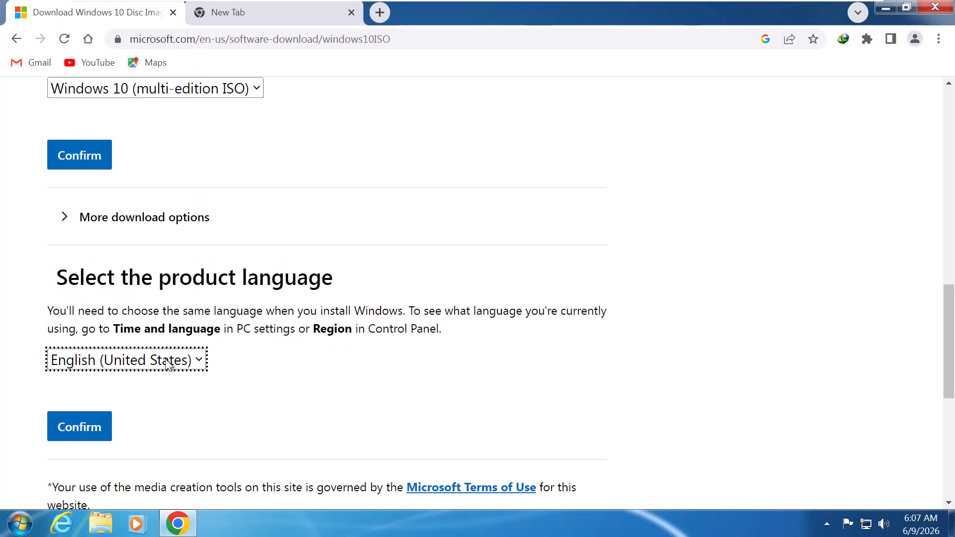
left_click(93, 429)
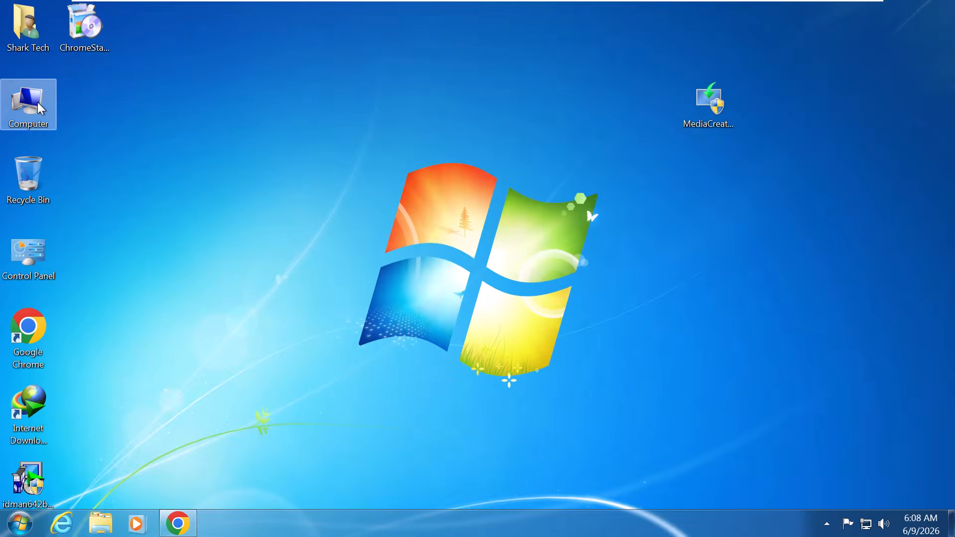
Check the computer's system properties on the desktop and start the 64-bit Windows 10 English download in Chrome
right_click(37, 102)
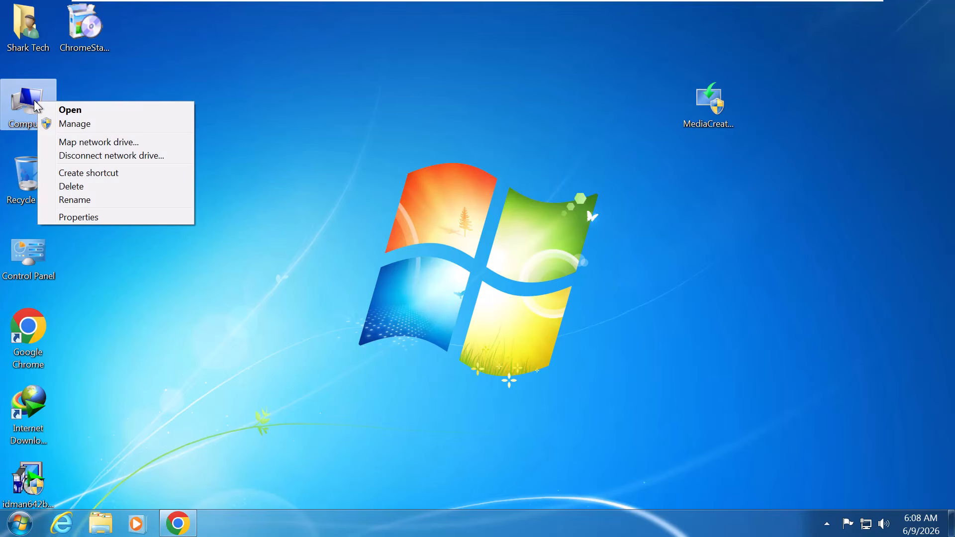
left_click(96, 219)
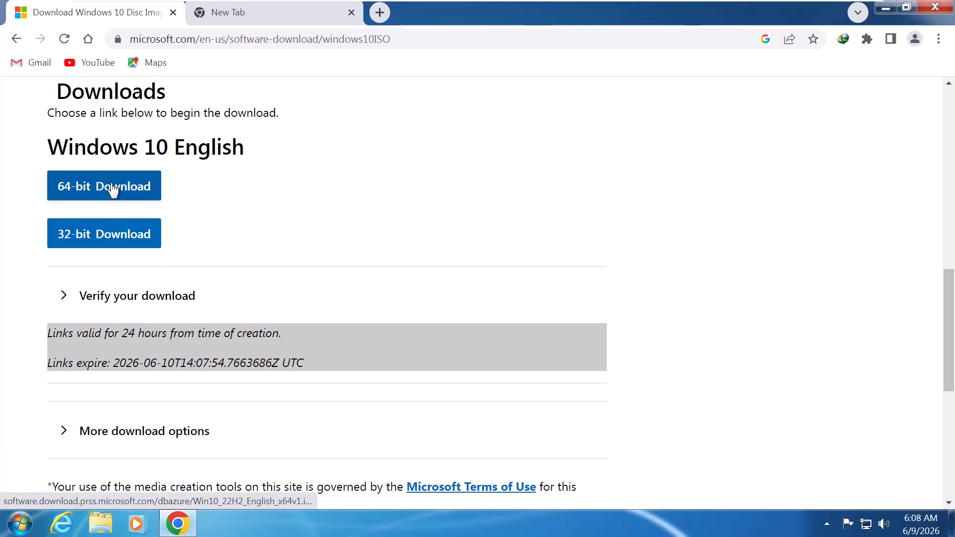
left_click(112, 189)
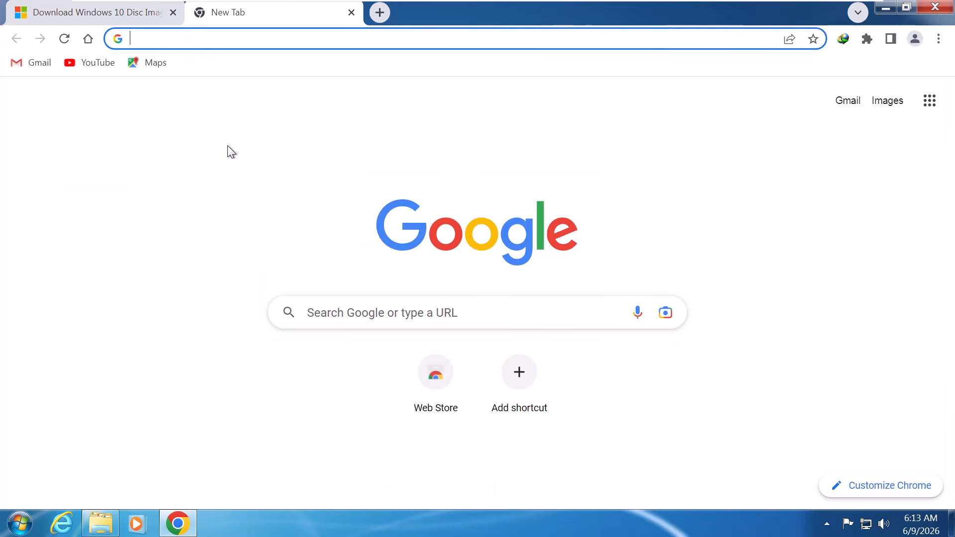
Search for "winrar download" in the empty browser tab and open the official WinRAR download page
type("winrar")
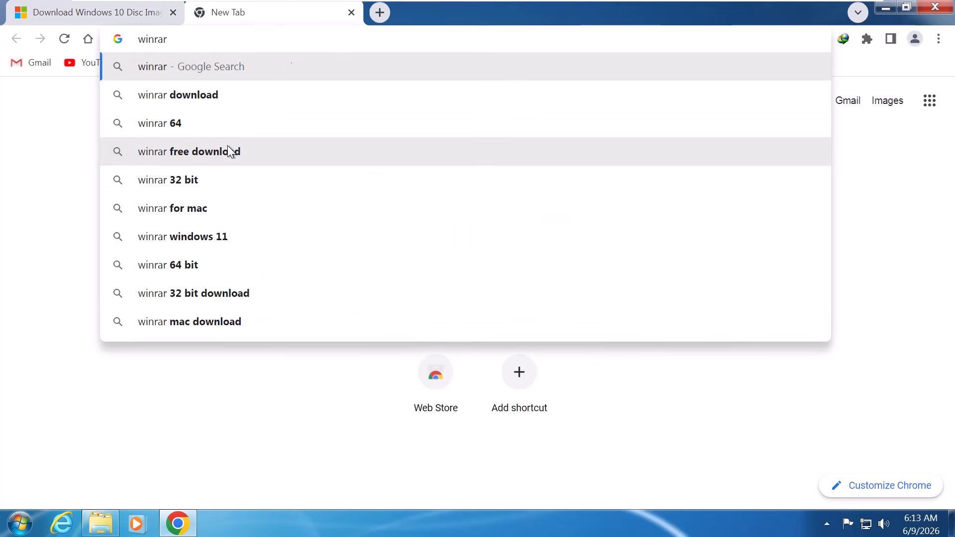
type(" download")
key("Return")
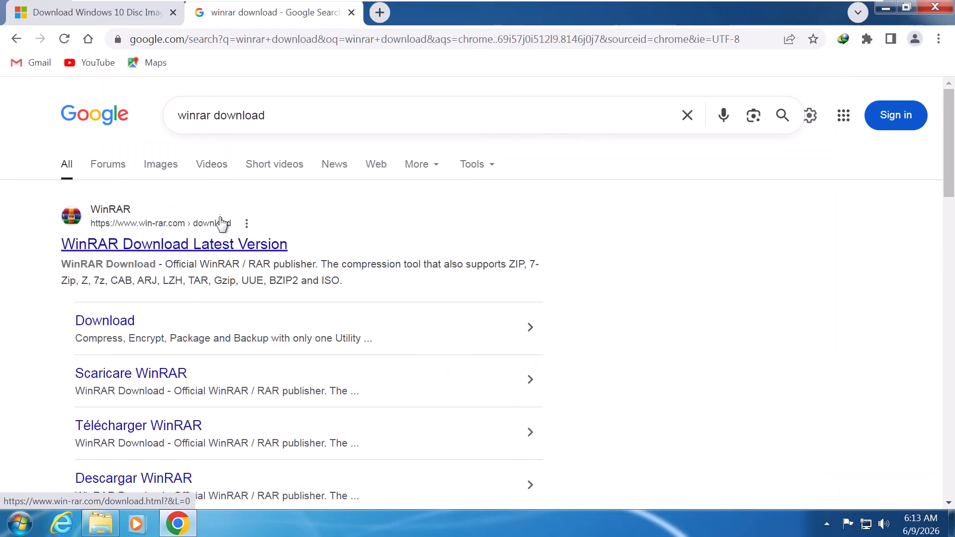
left_click(184, 246)
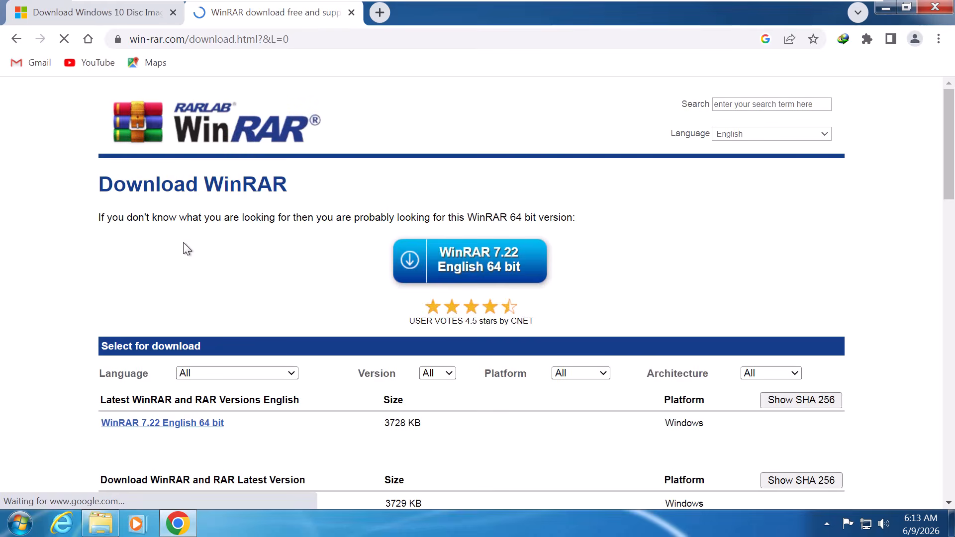
Download WinRAR 7.22 English 64 bit and move the installer onto the desktop
left_click(470, 268)
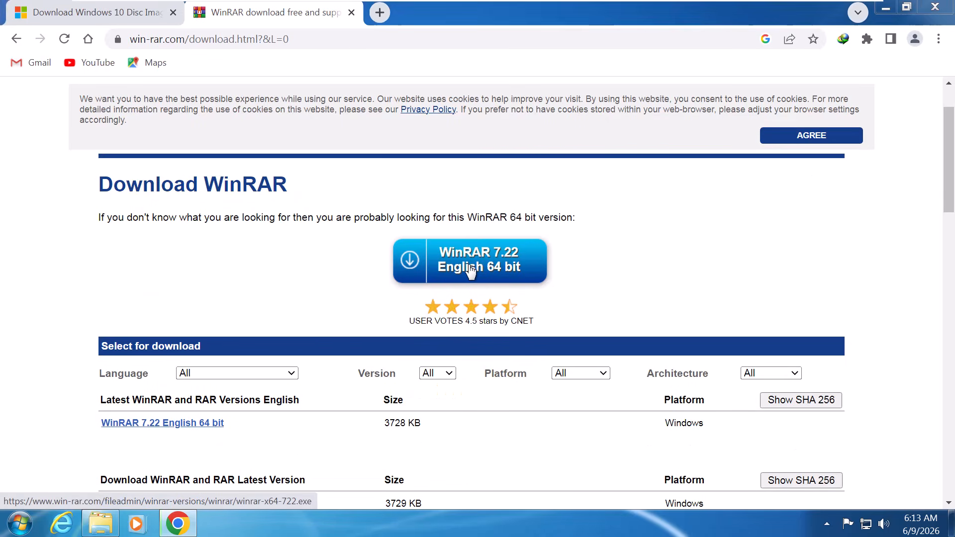
left_click(463, 324)
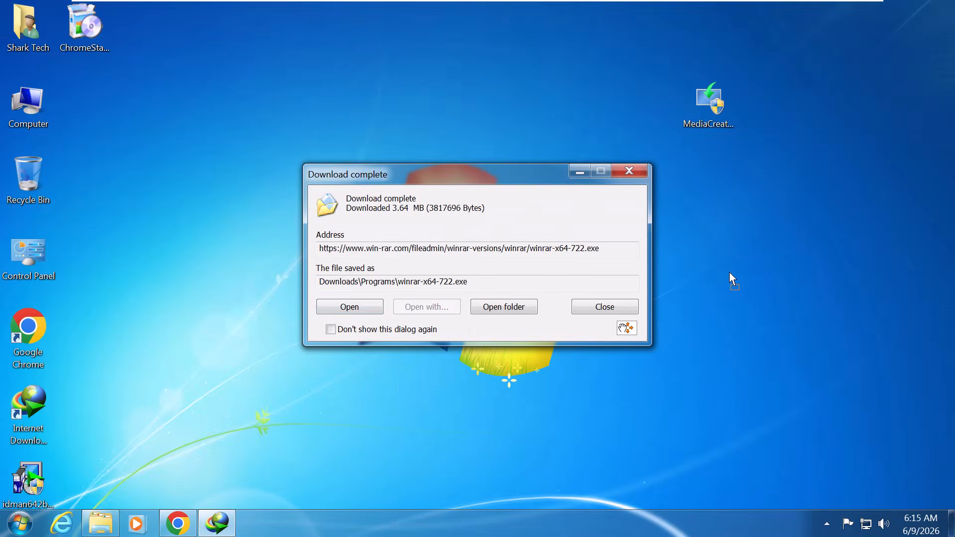
left_click_drag(730, 273, 734, 249)
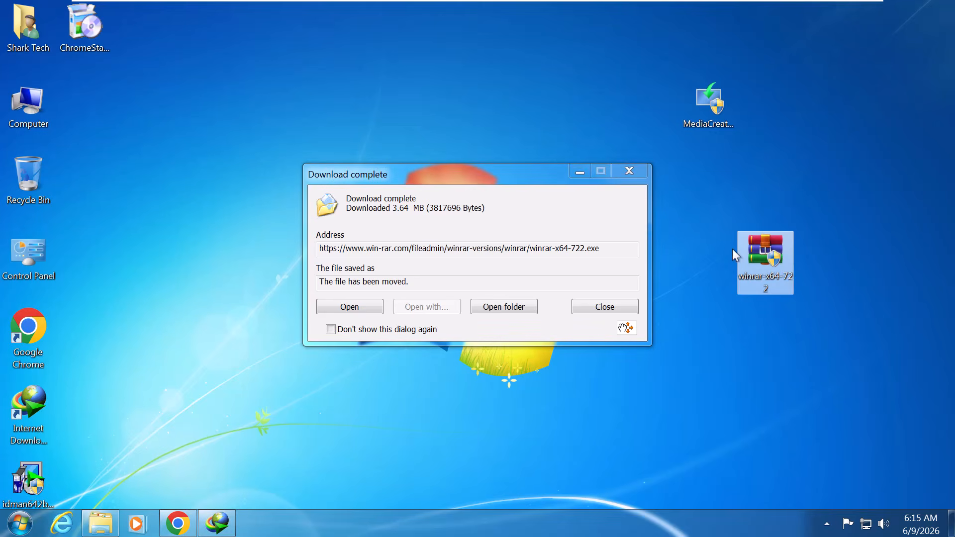
left_click(636, 172)
Run the WinRAR installer with permission to make changes and install it to C:\Program Files\WinRAR
double_click(760, 256)
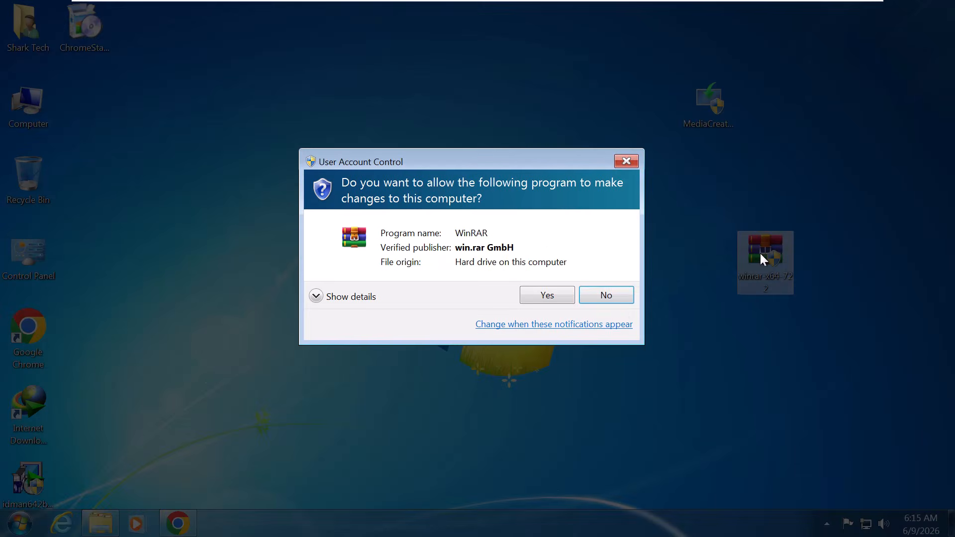
left_click(561, 296)
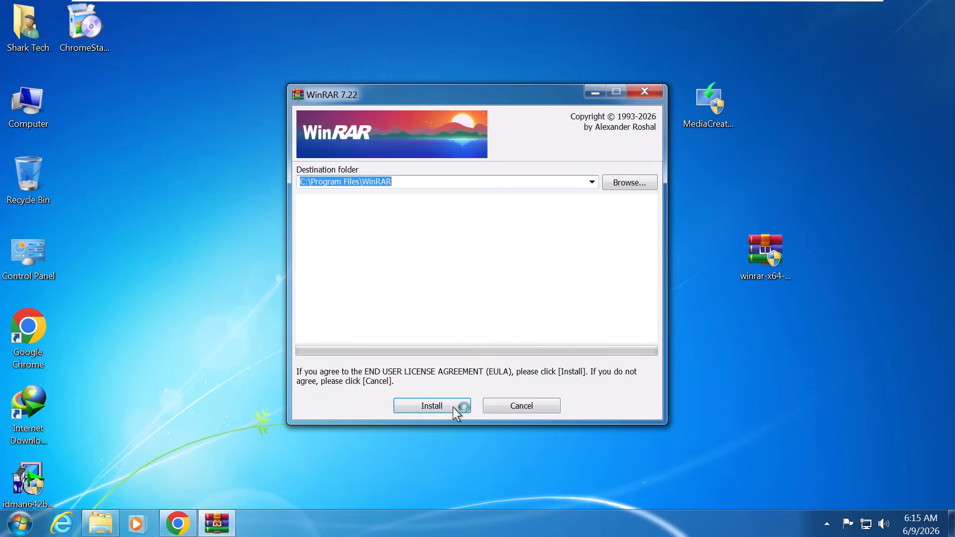
left_click(452, 406)
left_click(452, 396)
left_click(453, 397)
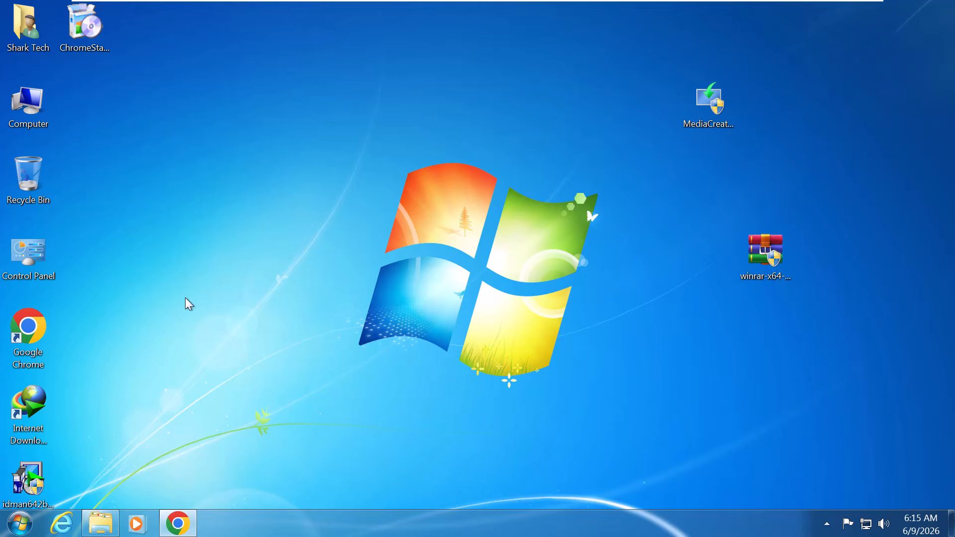
Switch back to Chrome and search for "windowstan" in a new tab
key("alt+Tab")
type("windowstan")
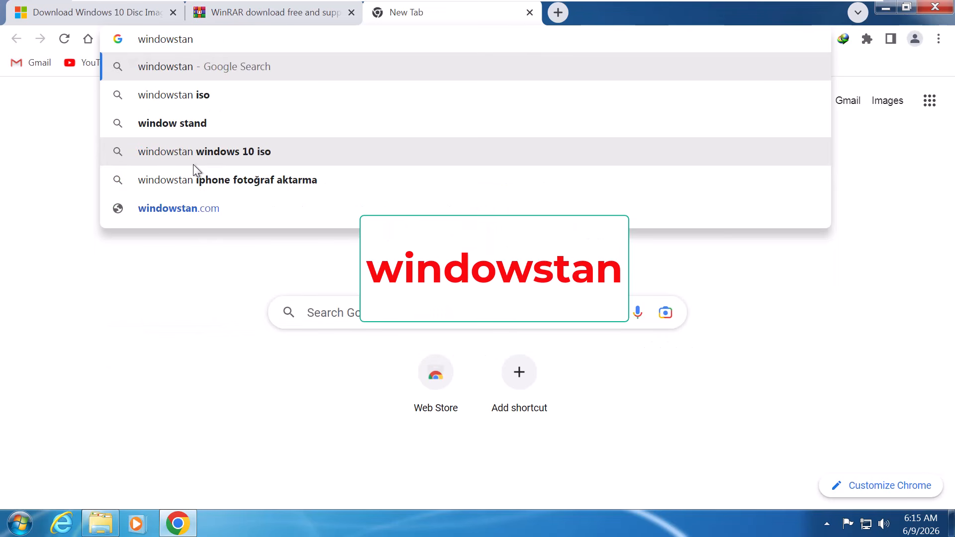
key("Return")
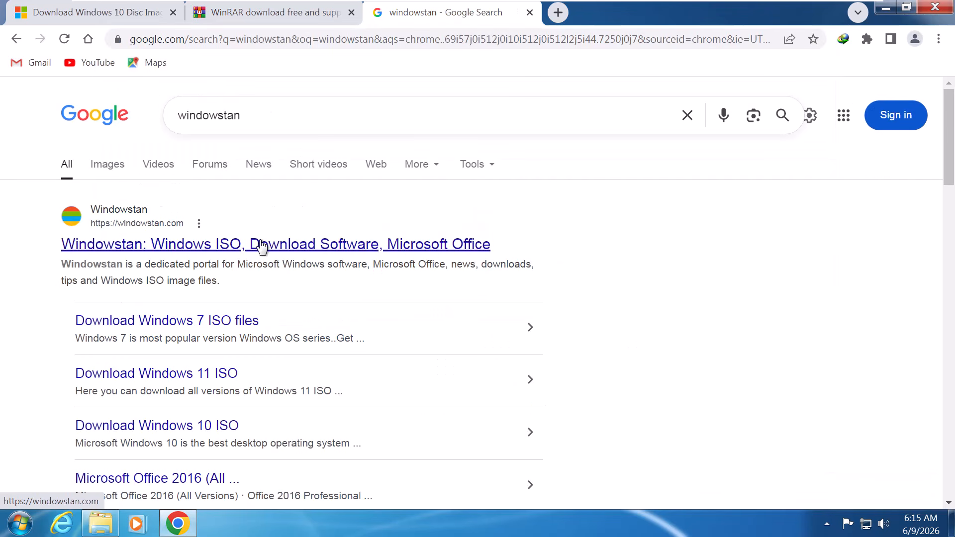
Open the Windowstan website from the search results
left_click(237, 245)
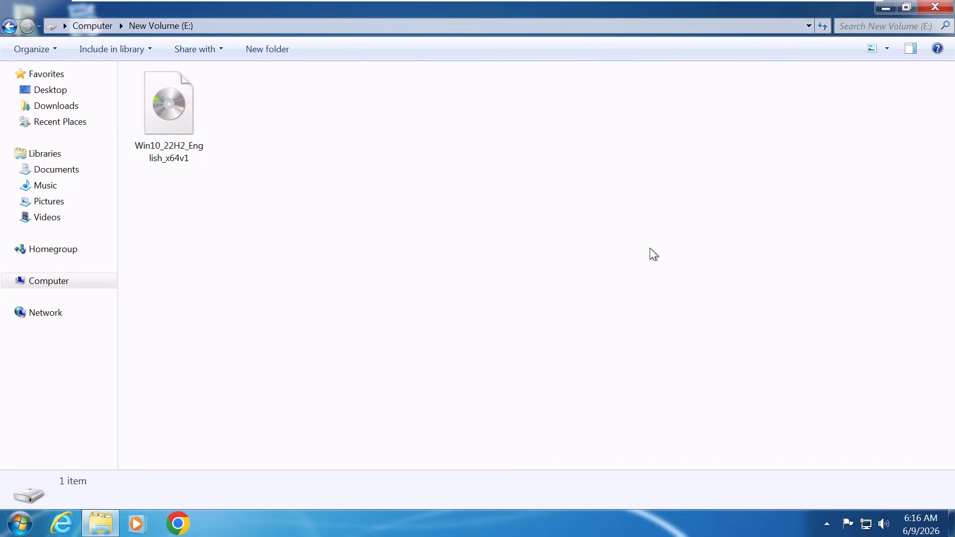
Extract the Win10_22H2_English_x64v1 disc image on drive E into a folder of the same name and open that folder
right_click(171, 127)
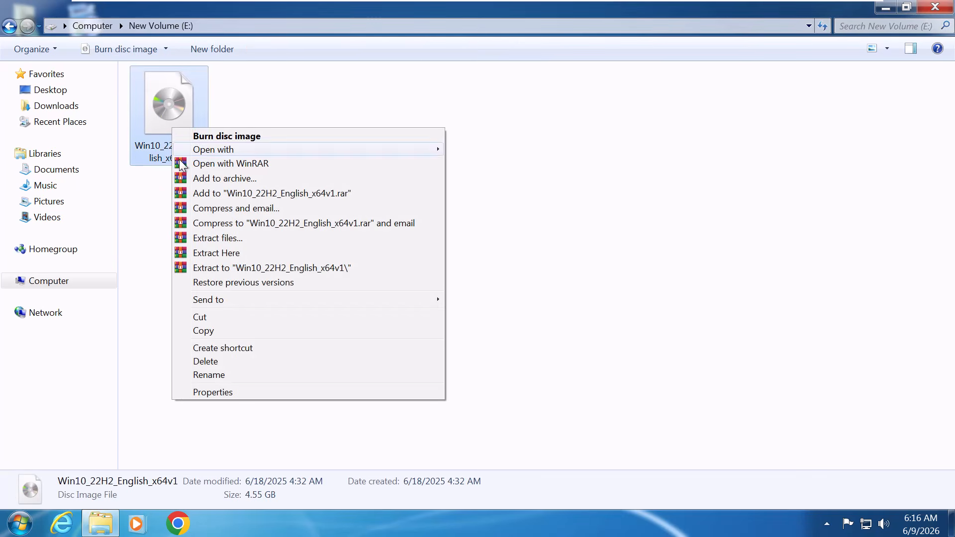
left_click(232, 270)
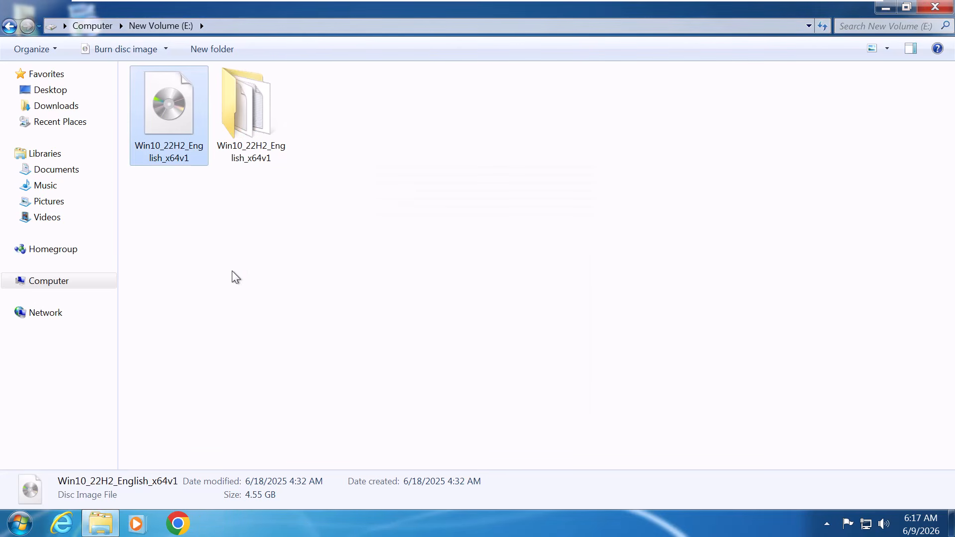
double_click(256, 136)
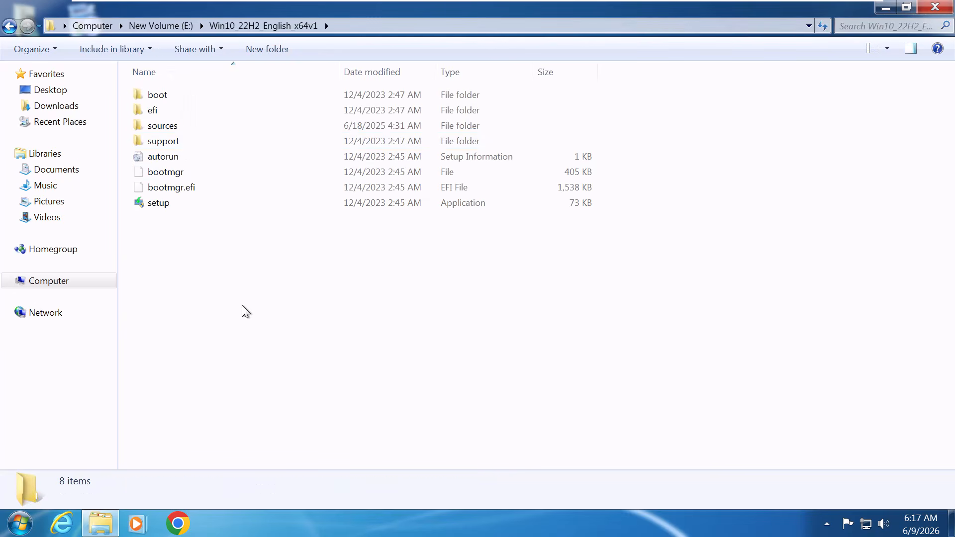
Run the extracted Windows 10 setup with permission to make changes and set the update download option to Not right now
double_click(229, 207)
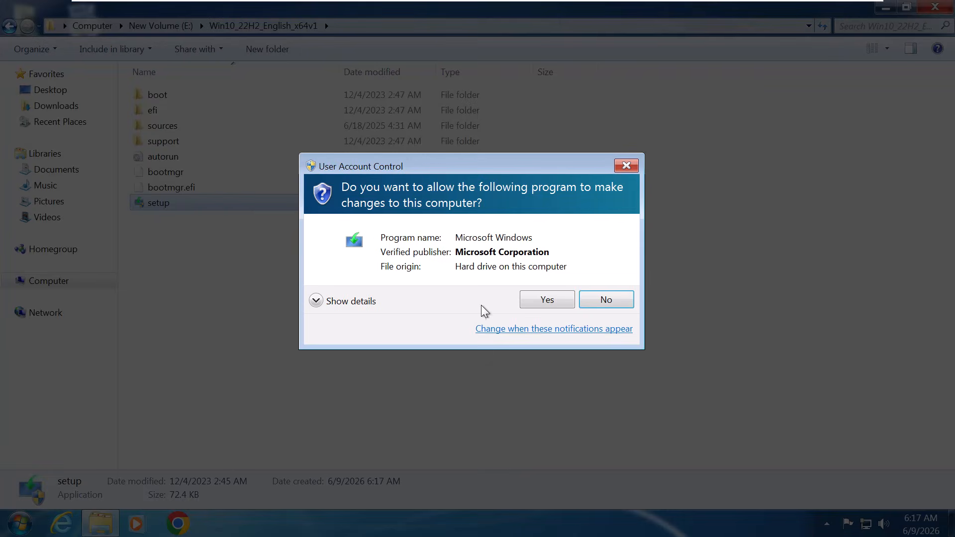
left_click(547, 299)
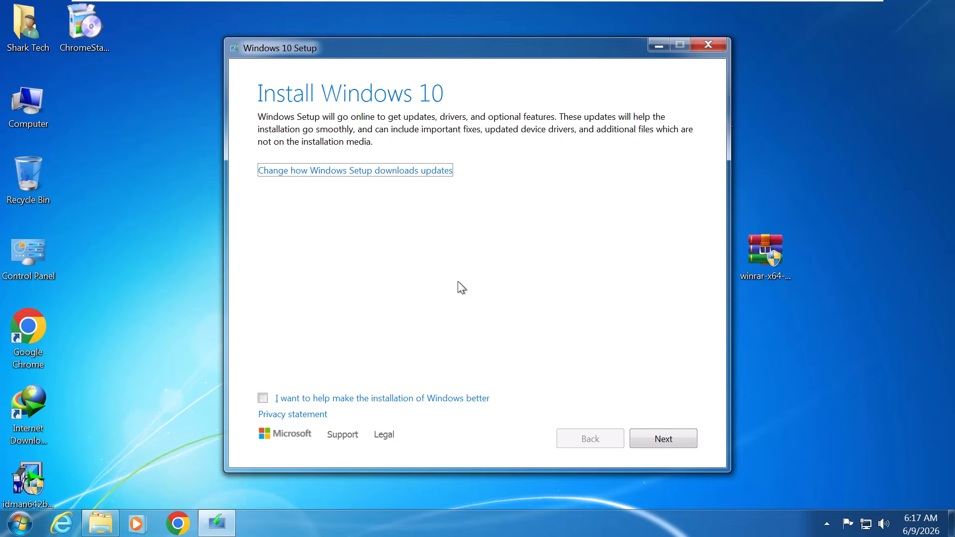
left_click(373, 177)
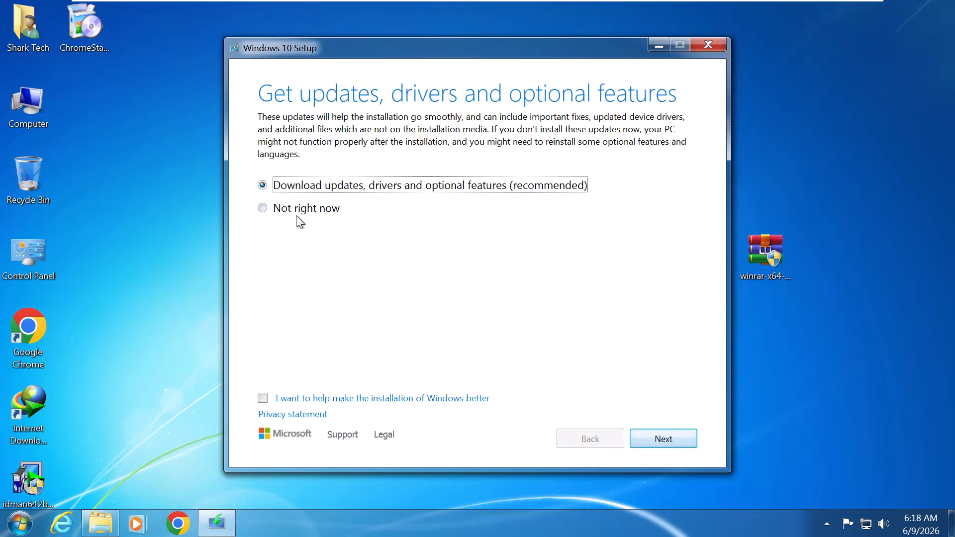
left_click(284, 212)
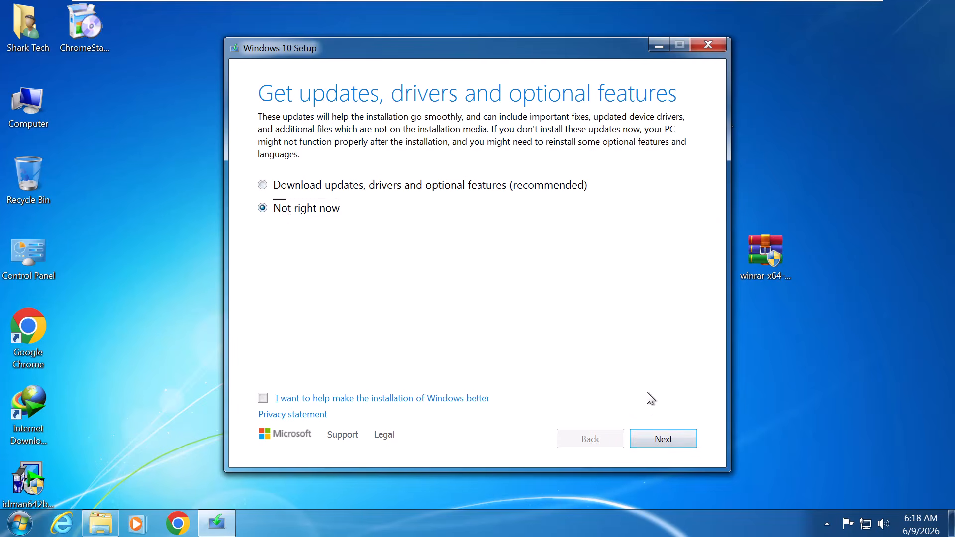
left_click(660, 441)
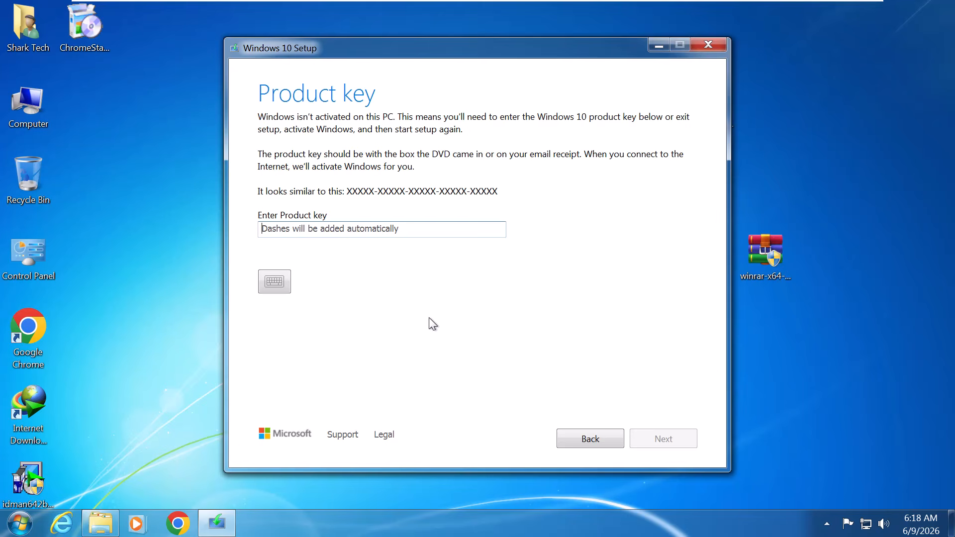
Switch to Chrome, search for "windows 10 generic key" and open Microsoft Learn's KMS client activation and product keys page
left_click(174, 529)
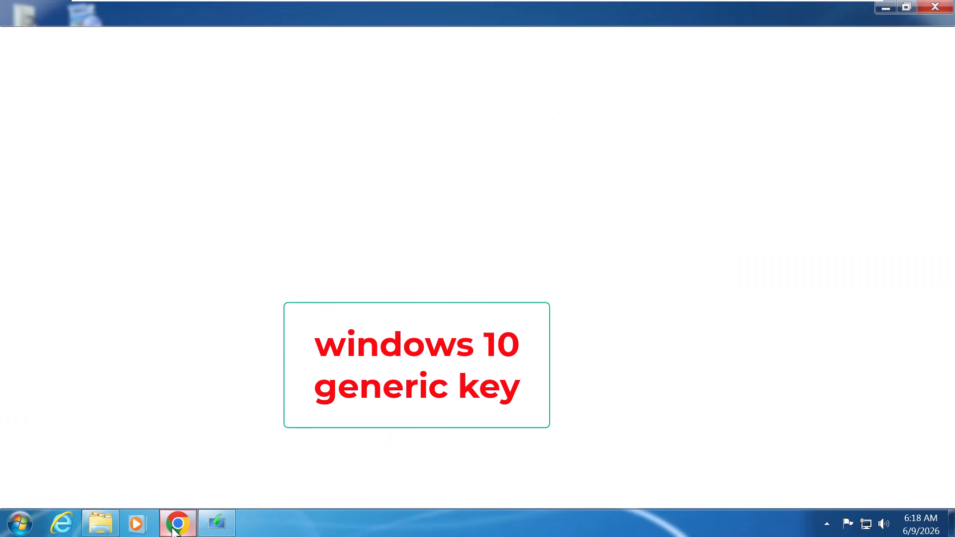
type("windows 10 generic key")
key("Return")
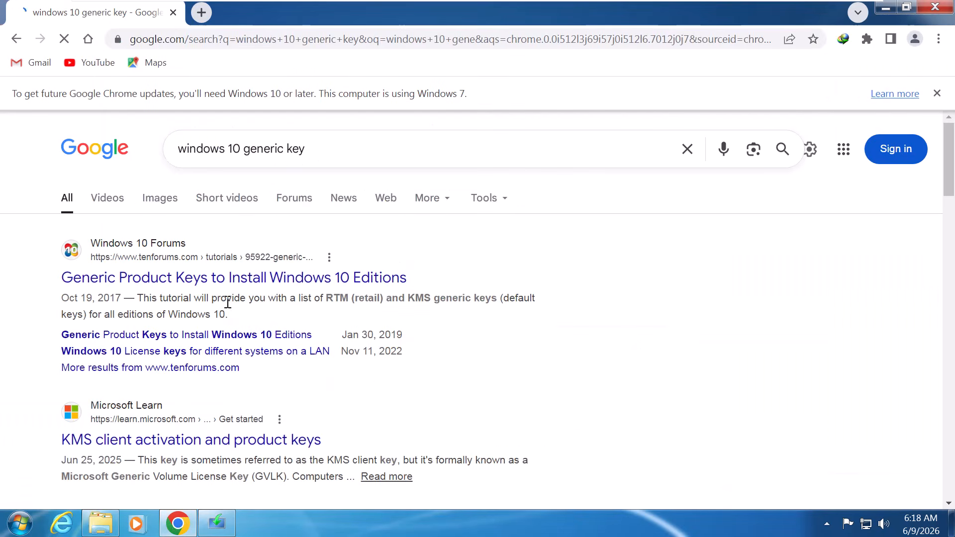
scroll(224, 303, "down", 2)
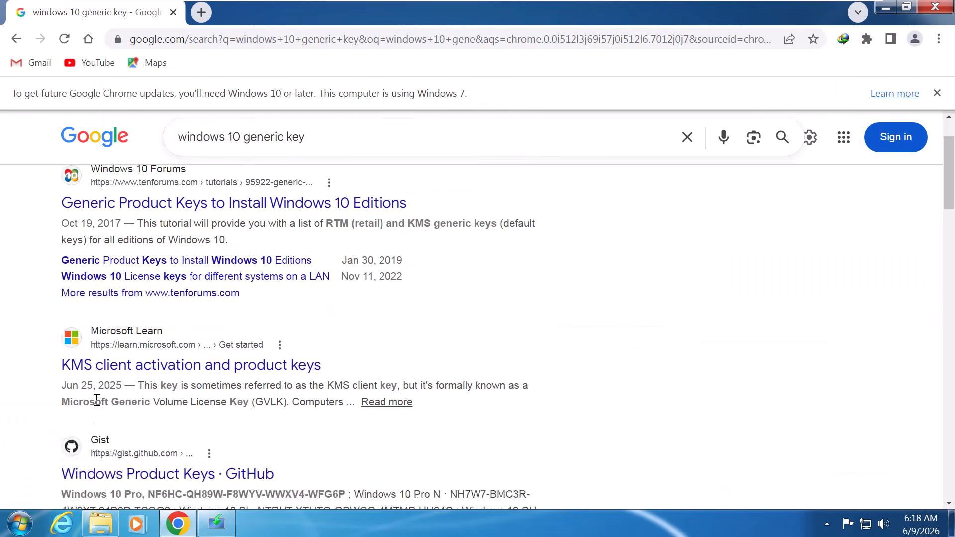
left_click(180, 377)
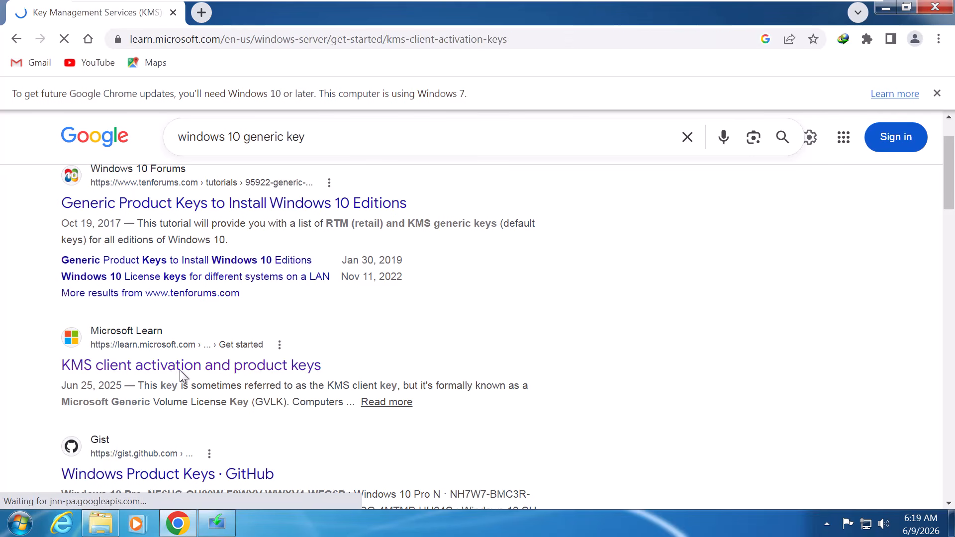
Copy the Windows 10 Pro client product key from the Generic Volume License Keys table
scroll(531, 366, "down", 1)
scroll(530, 365, "down", 12)
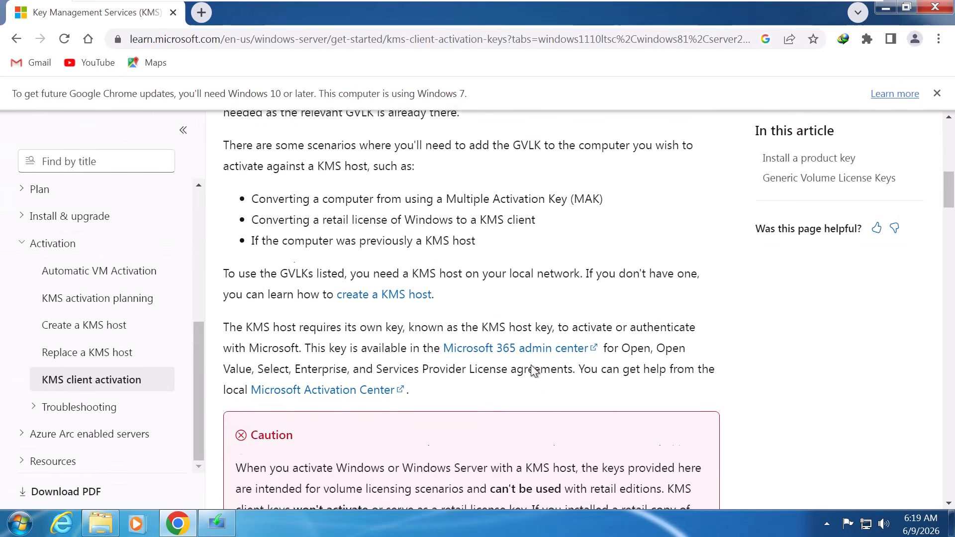
scroll(530, 365, "down", 11)
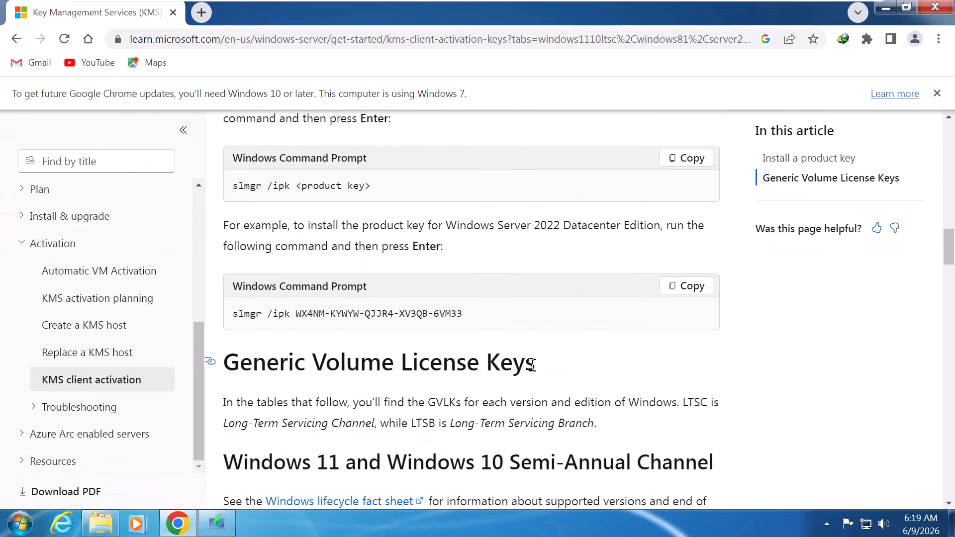
scroll(530, 365, "down", 4)
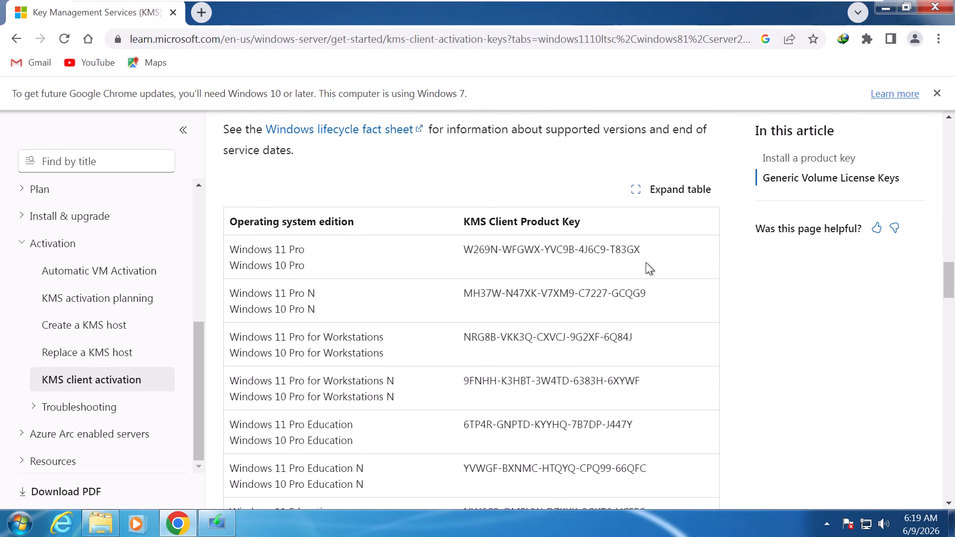
left_click_drag(643, 249, 462, 250)
key("ctrl+c")
right_click(563, 247)
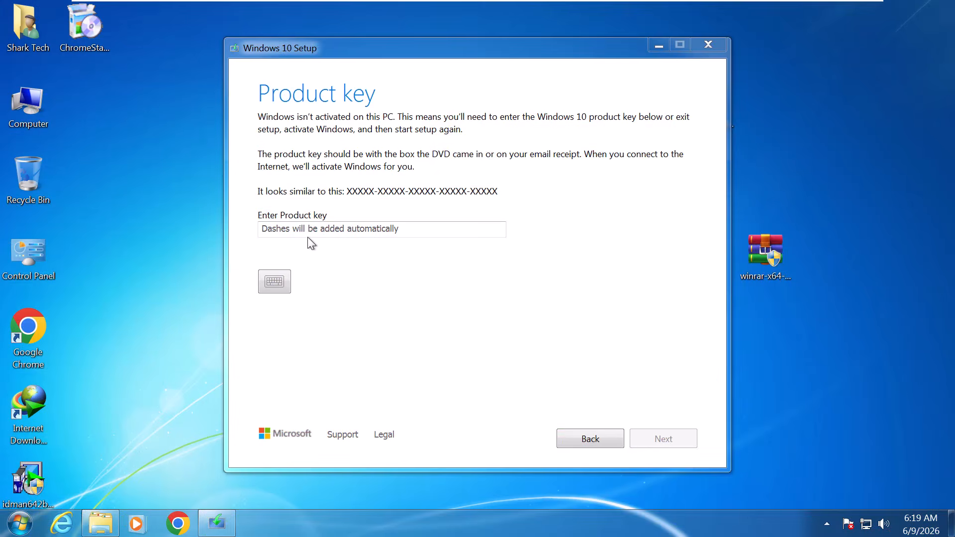
Switch back to Windows 10 Setup, paste the product key into its field and accept the license terms
left_click(309, 226)
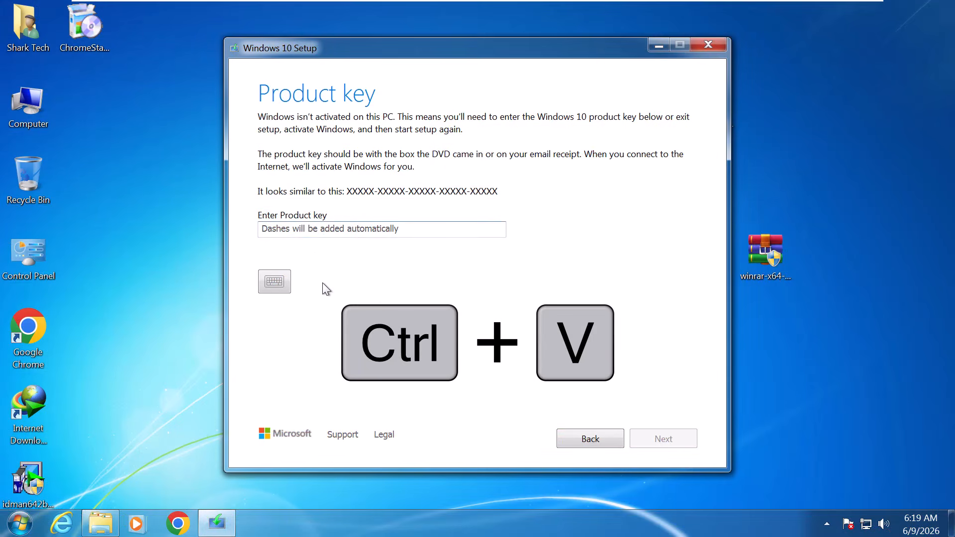
key("ctrl+v")
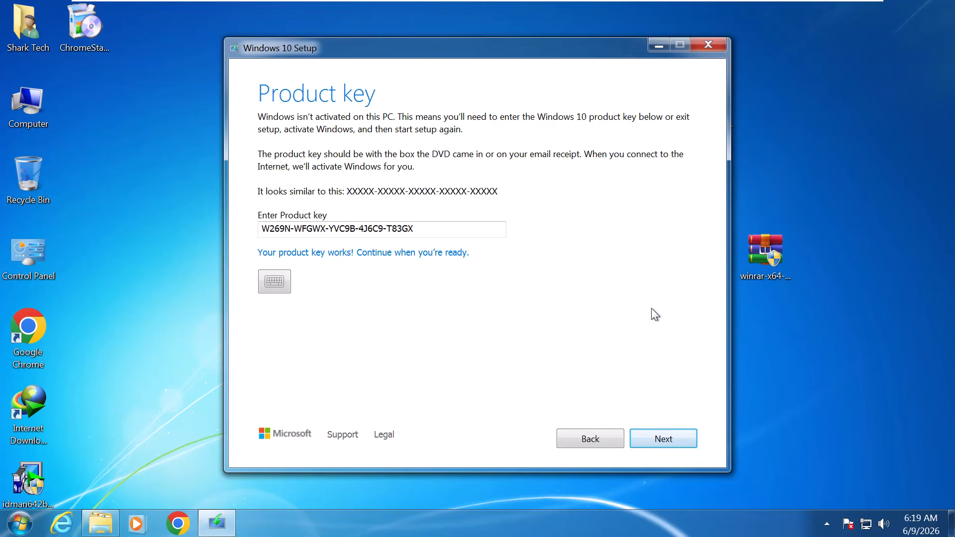
left_click(660, 440)
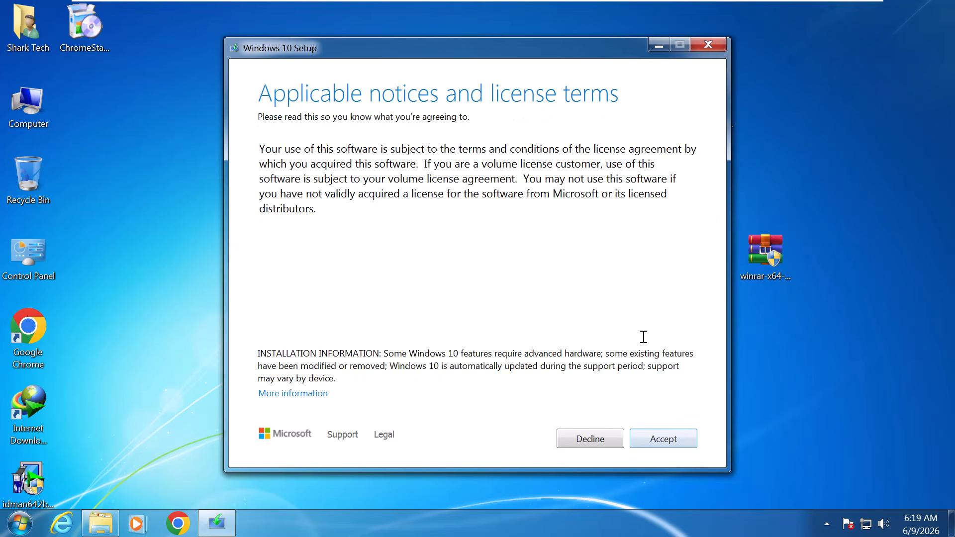
left_click(661, 441)
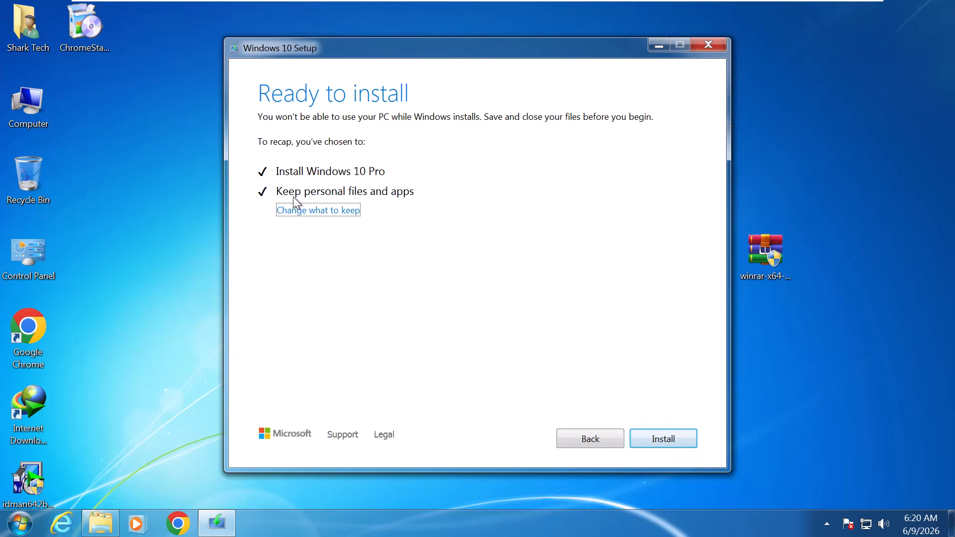
Review the choices of what to keep, retain Keep personal files and apps, and start the Windows 10 Pro installation
left_click(334, 211)
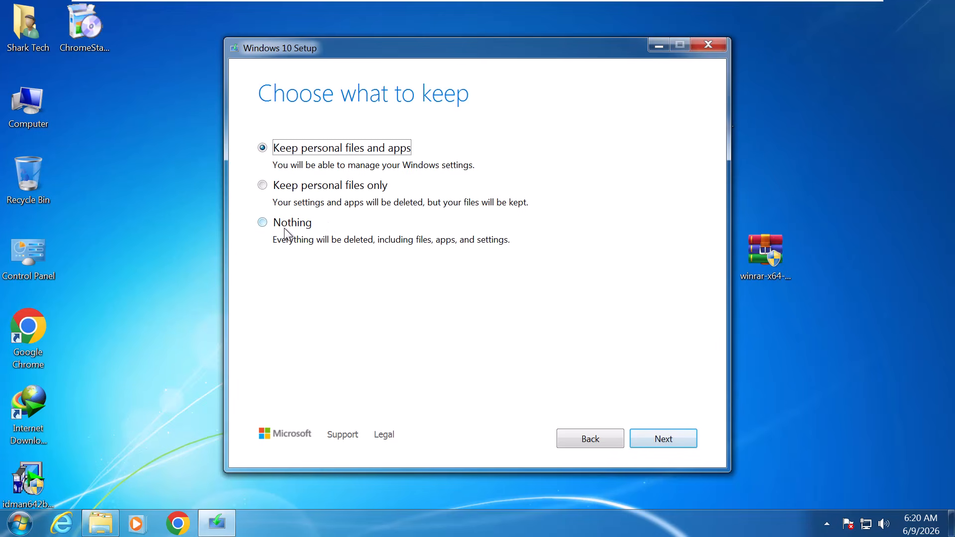
left_click(664, 437)
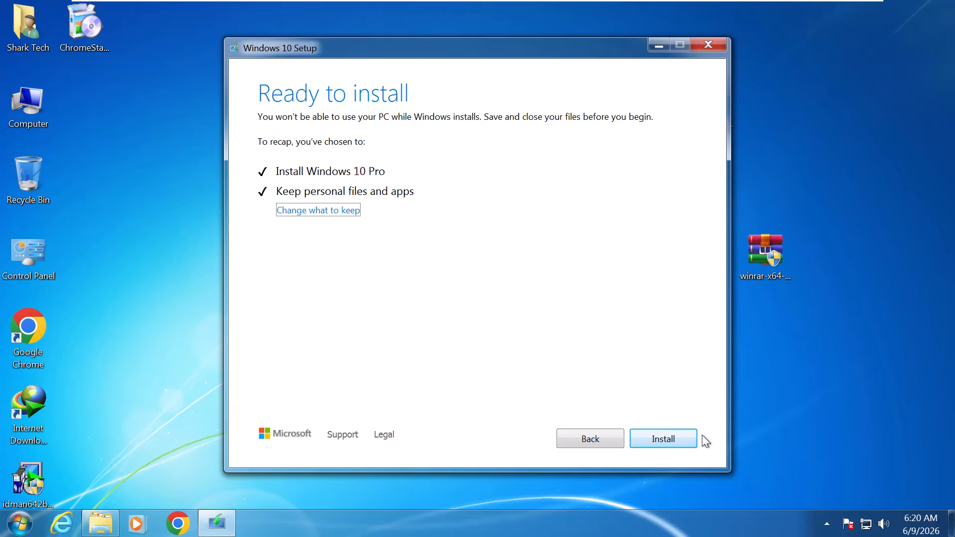
left_click(659, 440)
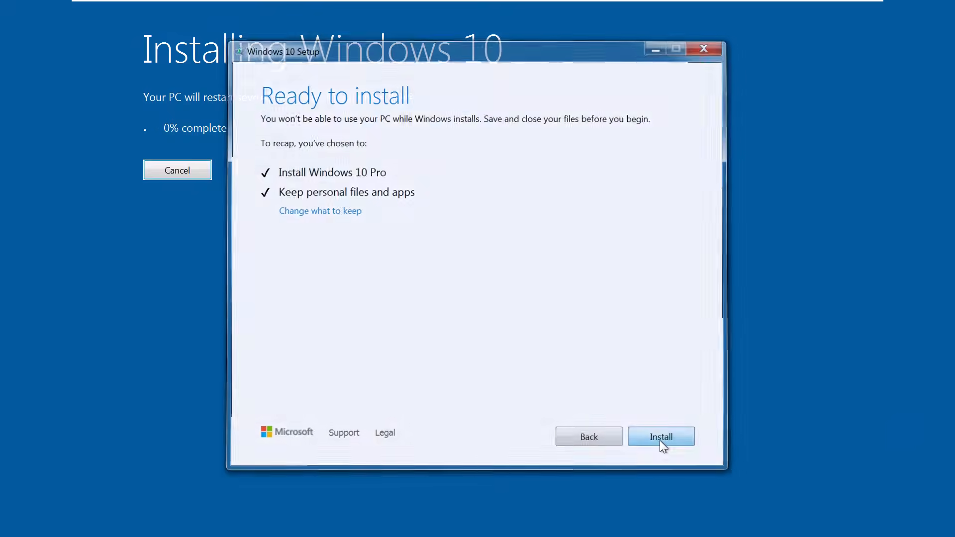